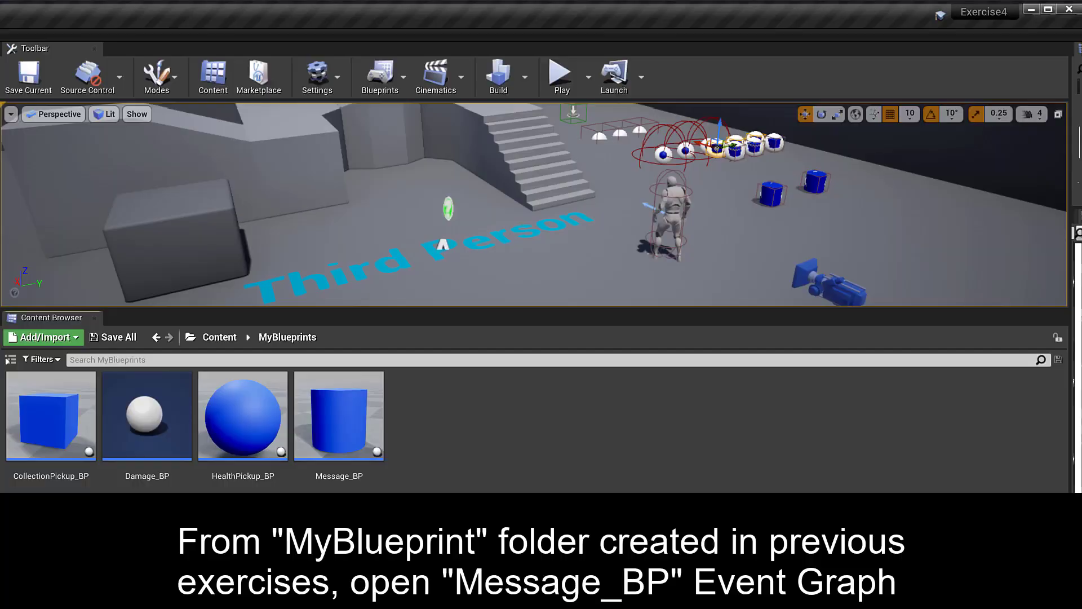
Step: Open Message_BP and promote Display Message's Message Text pin to a new MyMessage variable
click(357, 420)
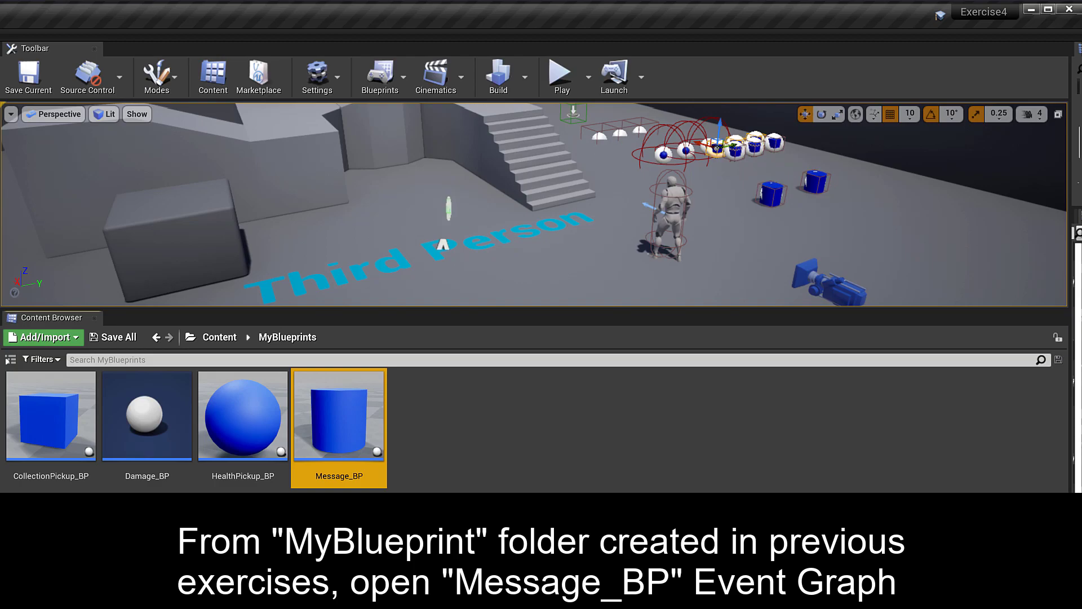
double_click(327, 414)
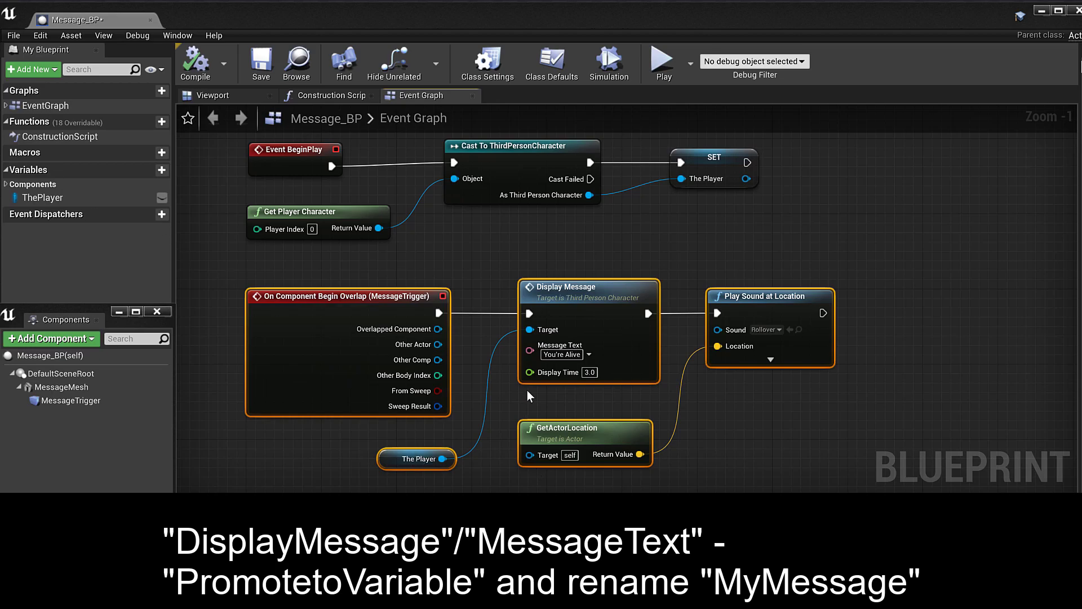
right_click(530, 351)
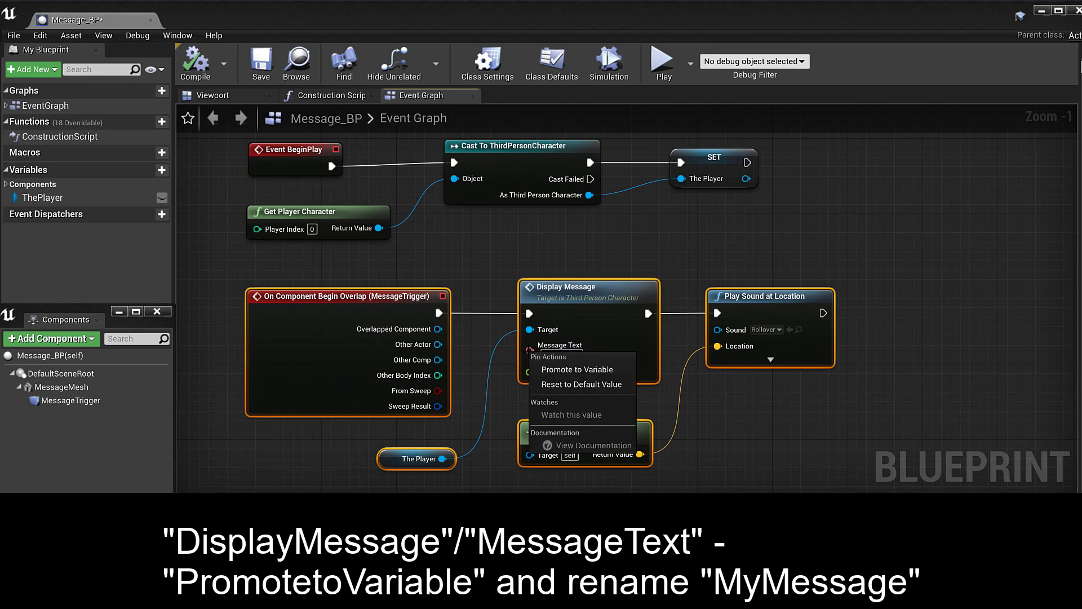
click(598, 370)
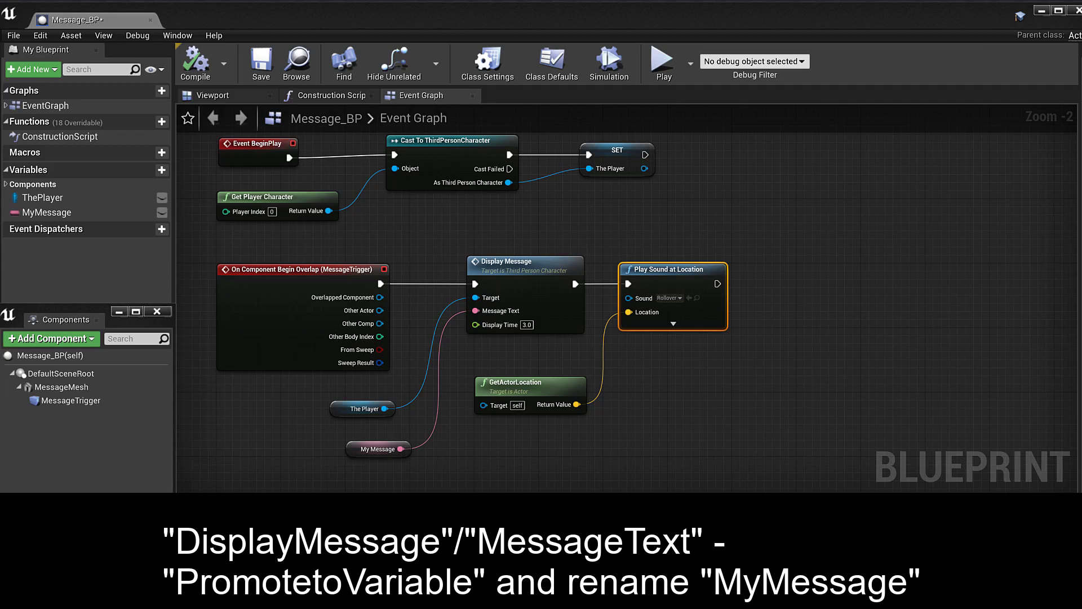
Step: Change MyMessage's default value from "You're Alive" to DefaultMessage
click(47, 212)
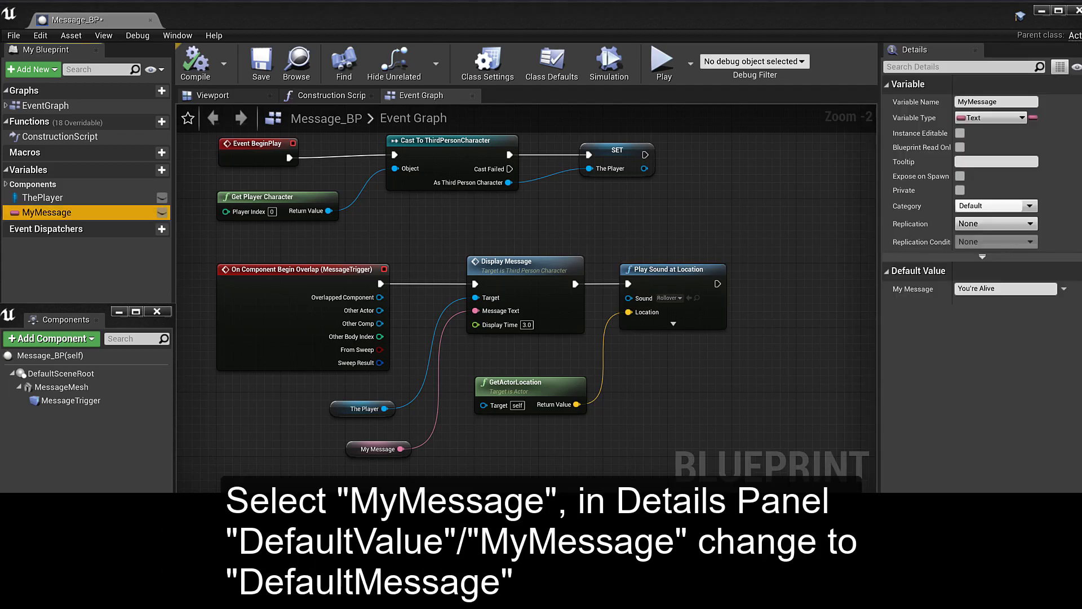
click(1003, 288)
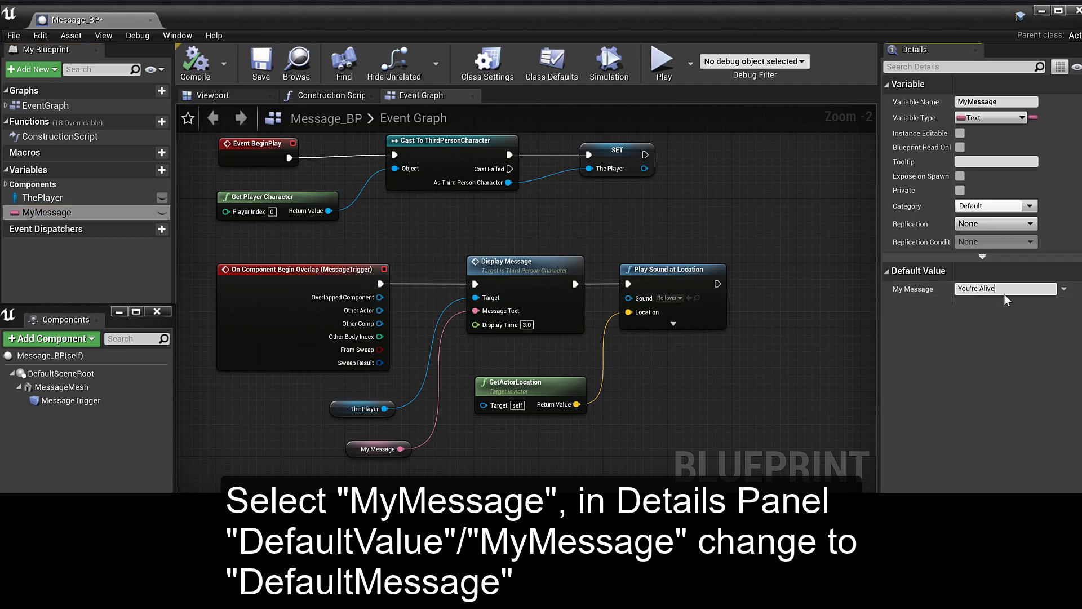
click(1006, 289)
key(BackSpace)
key(BackSpace)
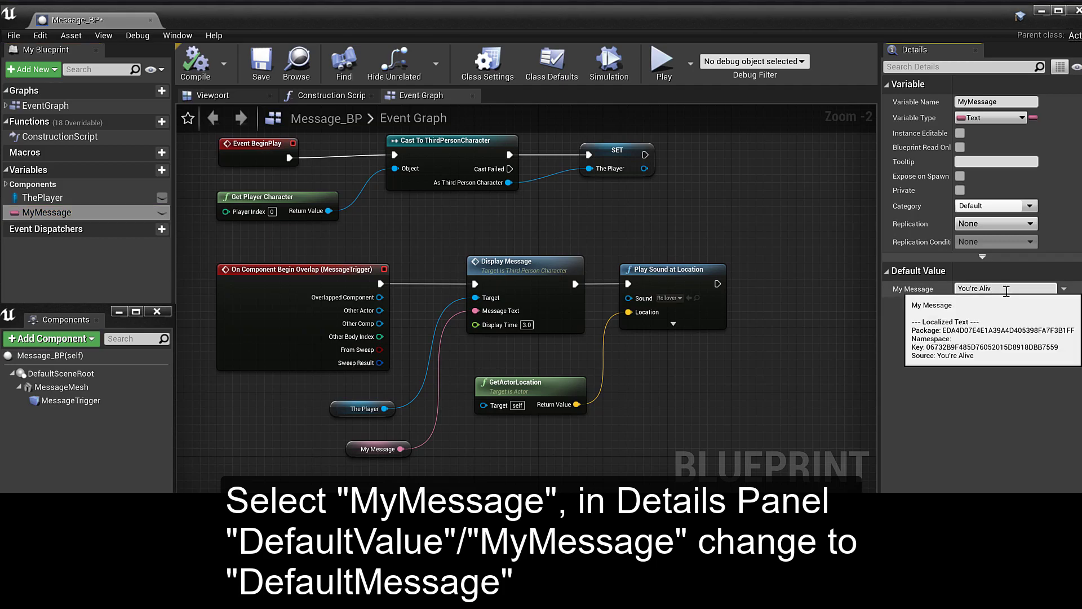
key(BackSpace)
key(BackSpace)
key(BackSpace)
key(BackSpace)
key(BackSpace)
text(DefaultMessage)
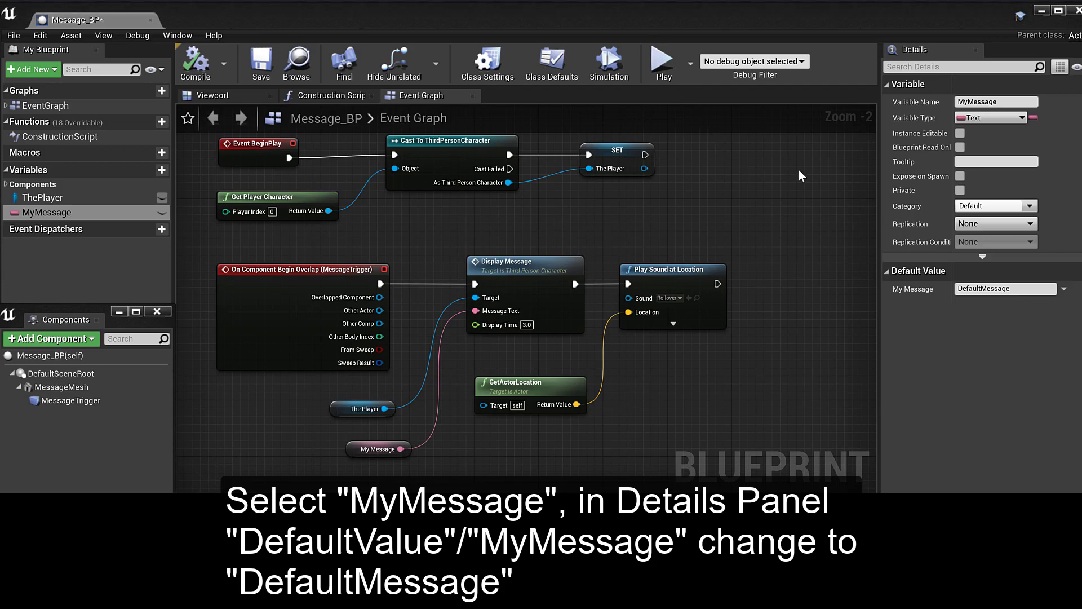
Step: Make MyMessage instance editable, paste in its tooltip description, and compile the Blueprint
click(961, 134)
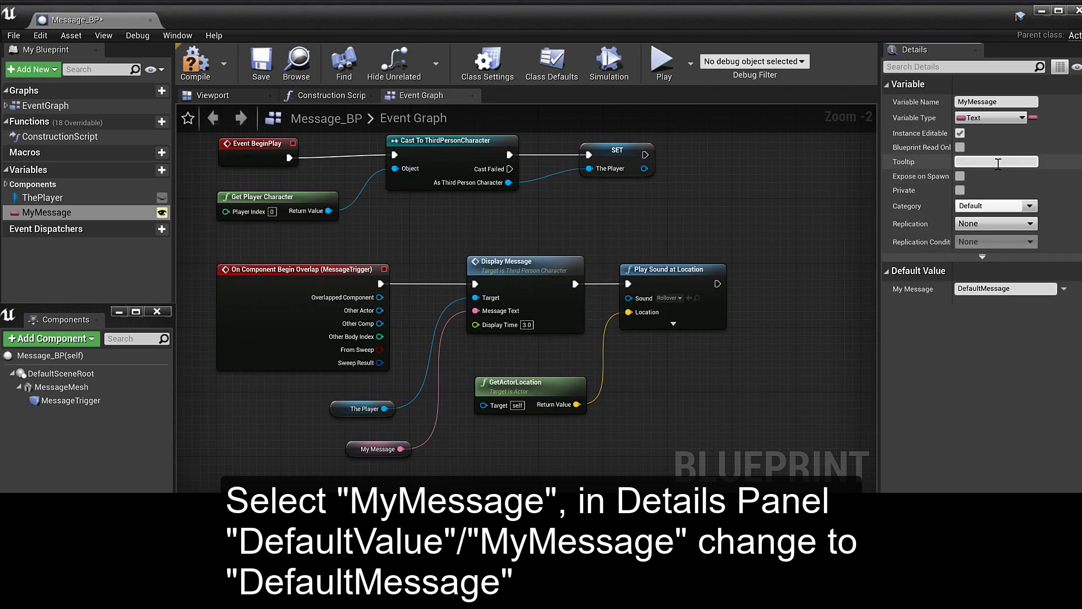
click(999, 162)
key(ctrl+v)
key(Return)
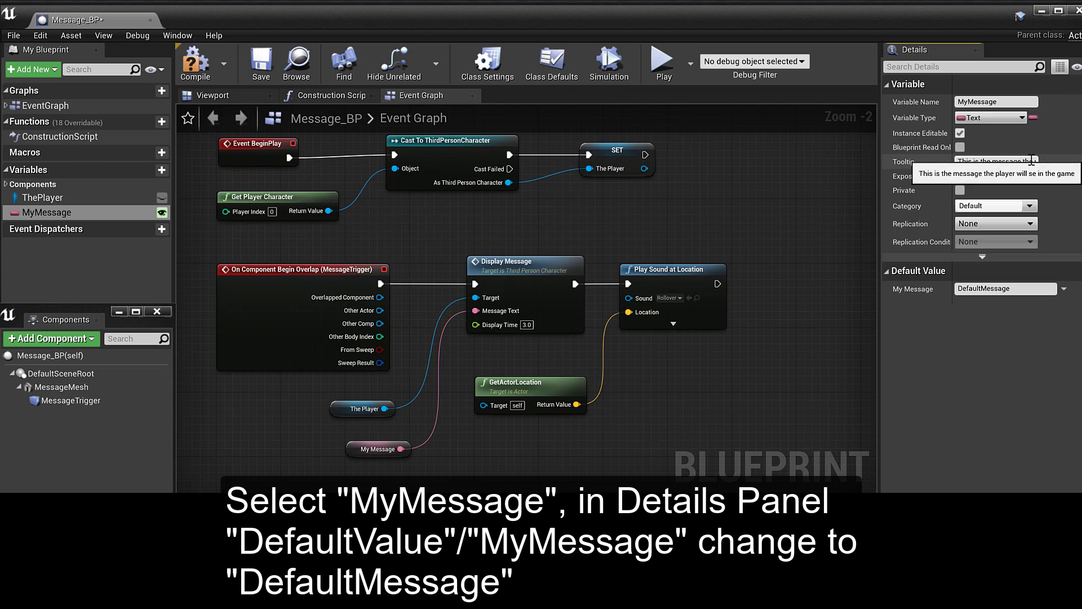
click(195, 61)
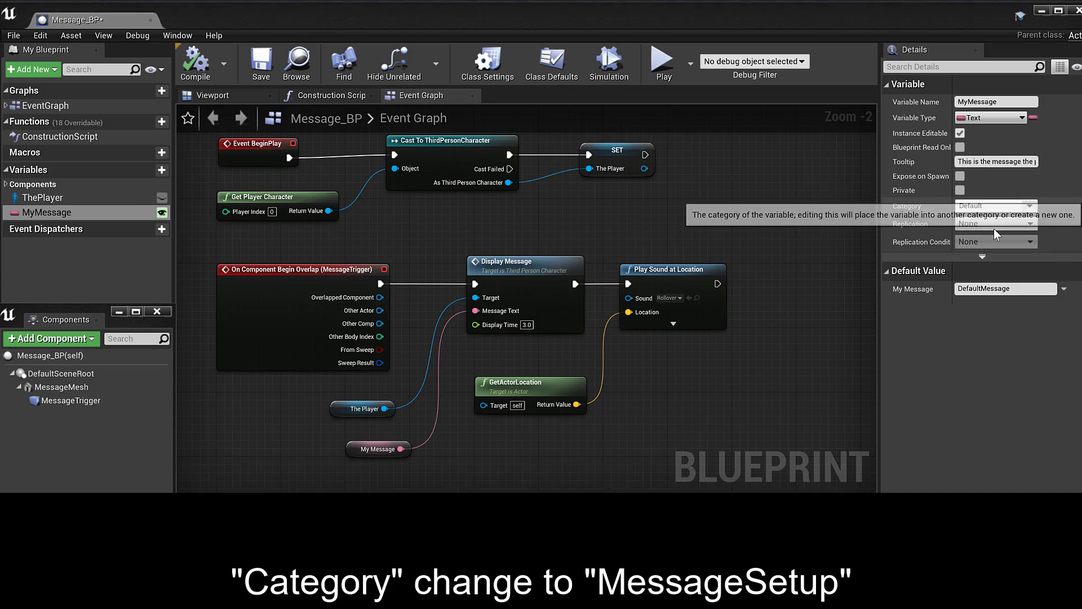
Step: Put MyMessage in a new category named MessageSetup and save Message_BP
click(998, 206)
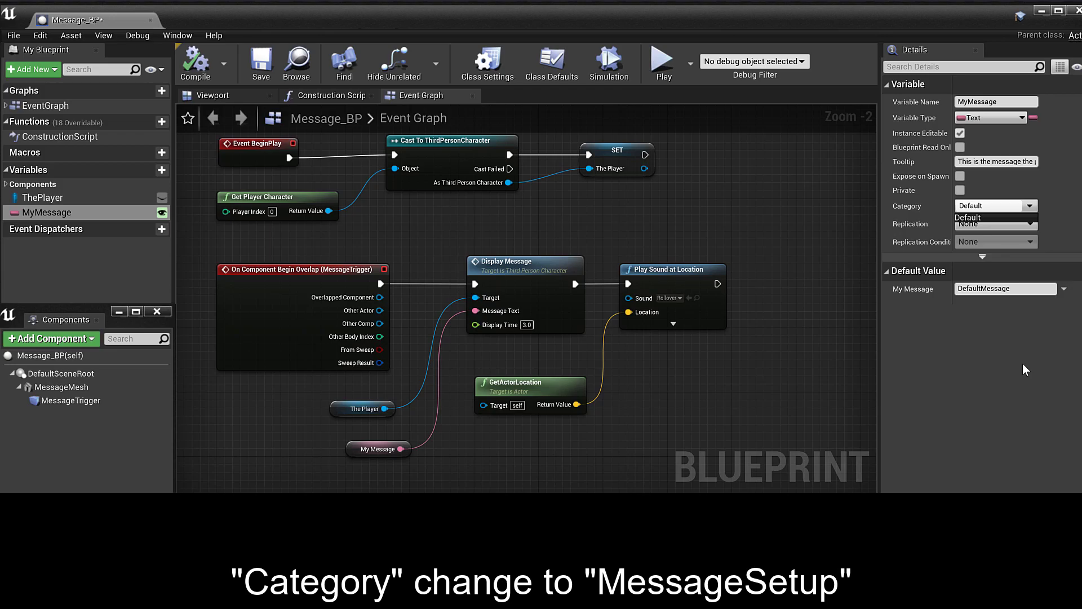
click(994, 207)
text(Mes)
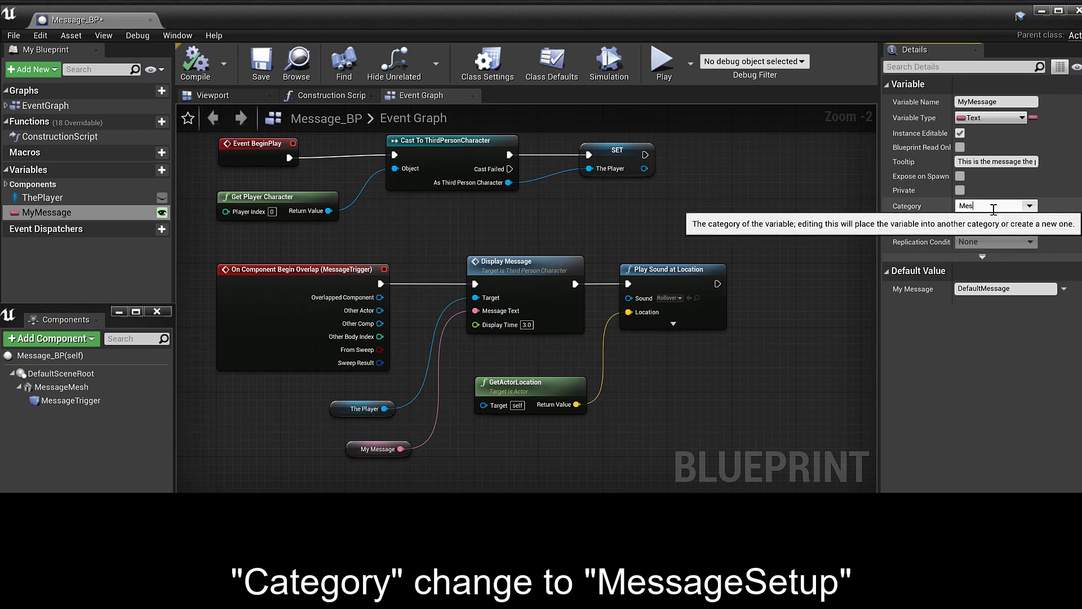
text(sageSetup)
click(982, 381)
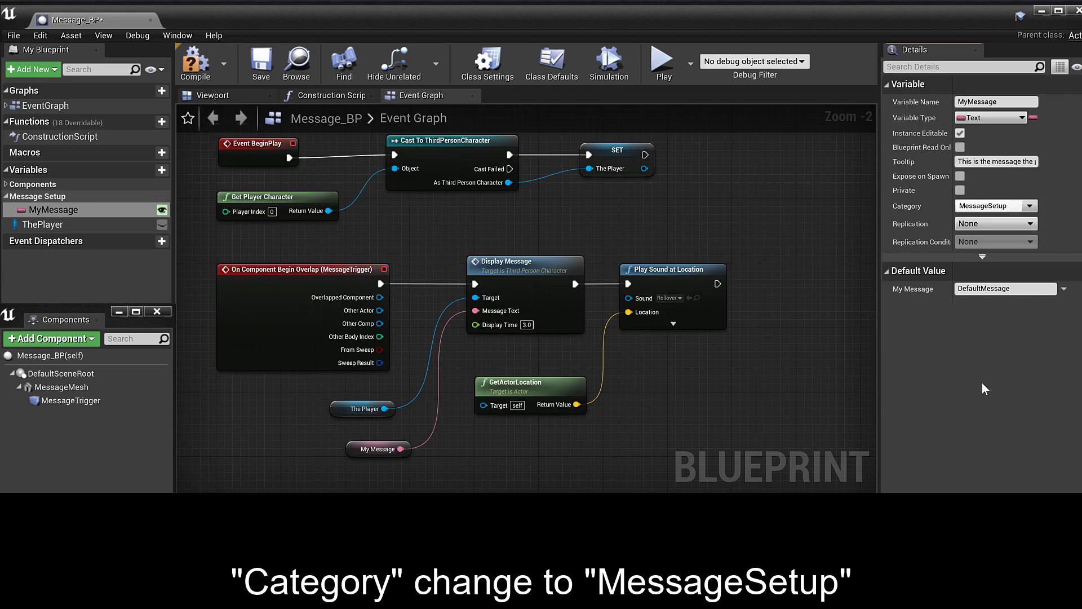
click(258, 57)
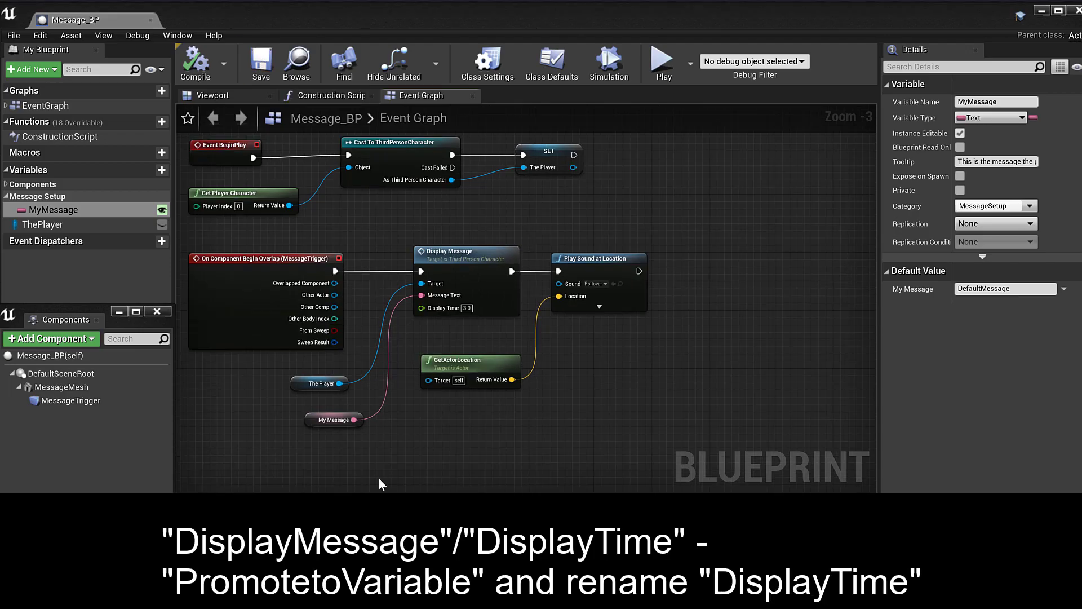
Step: Promote Display Message's Display Time pin to a DisplayTime variable, reposition its getter, and compile
click(499, 252)
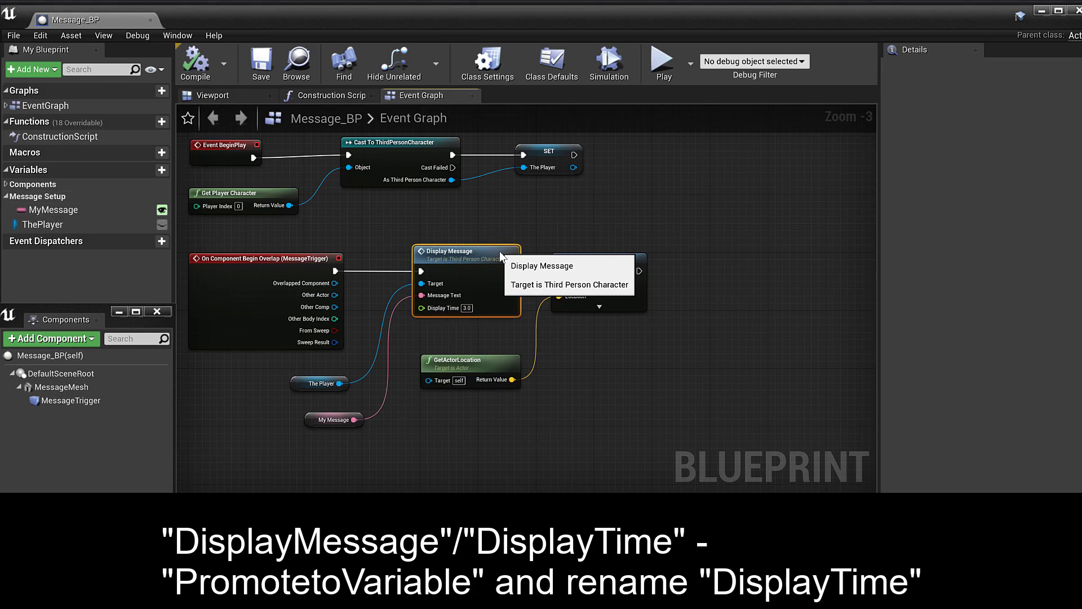
right_click(432, 310)
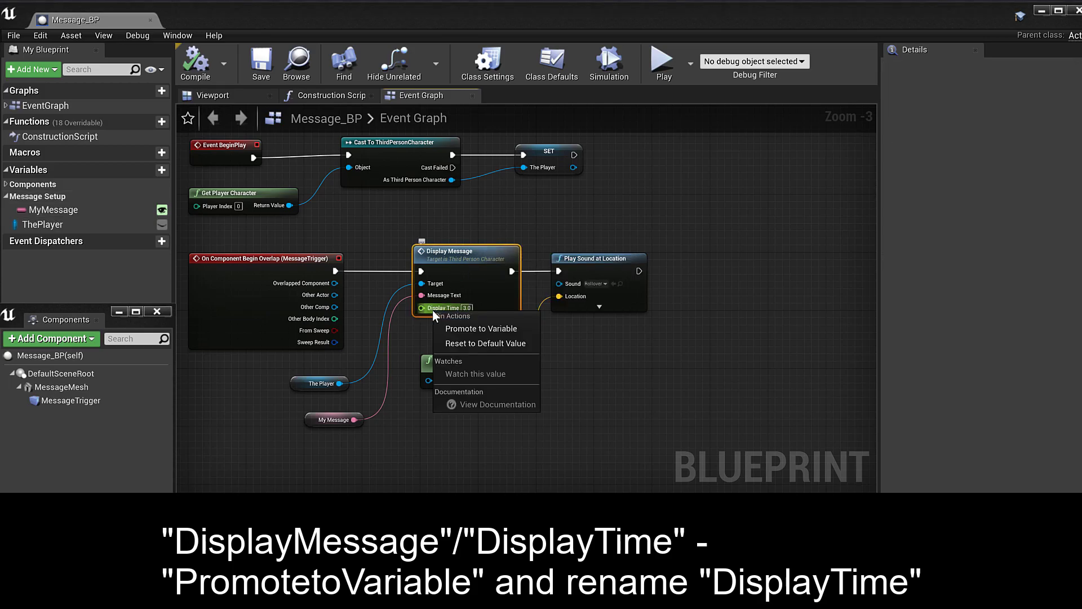
click(497, 330)
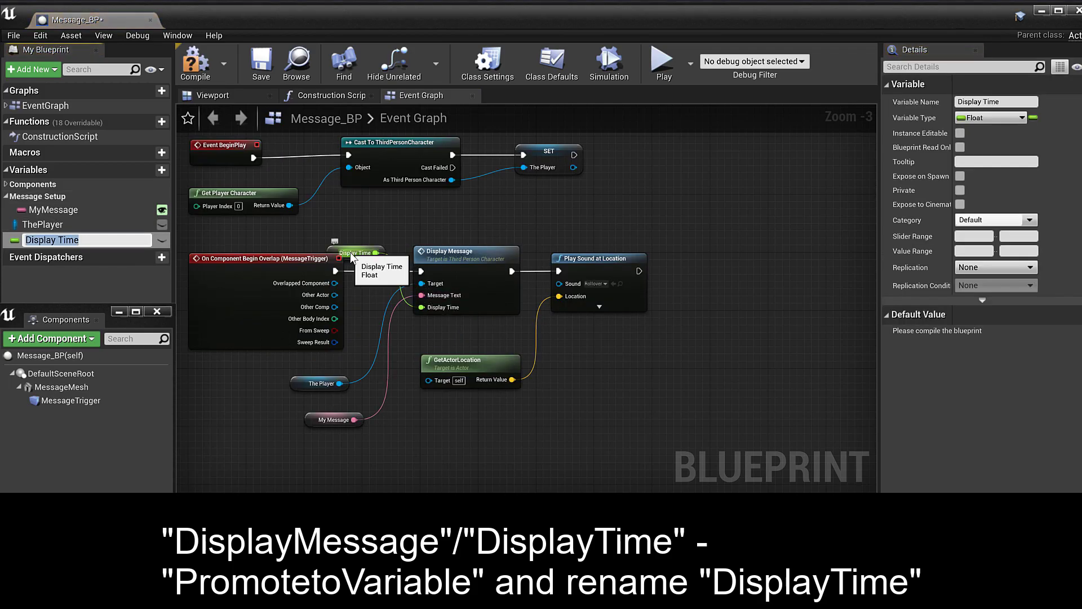
drag(332, 248, 325, 457)
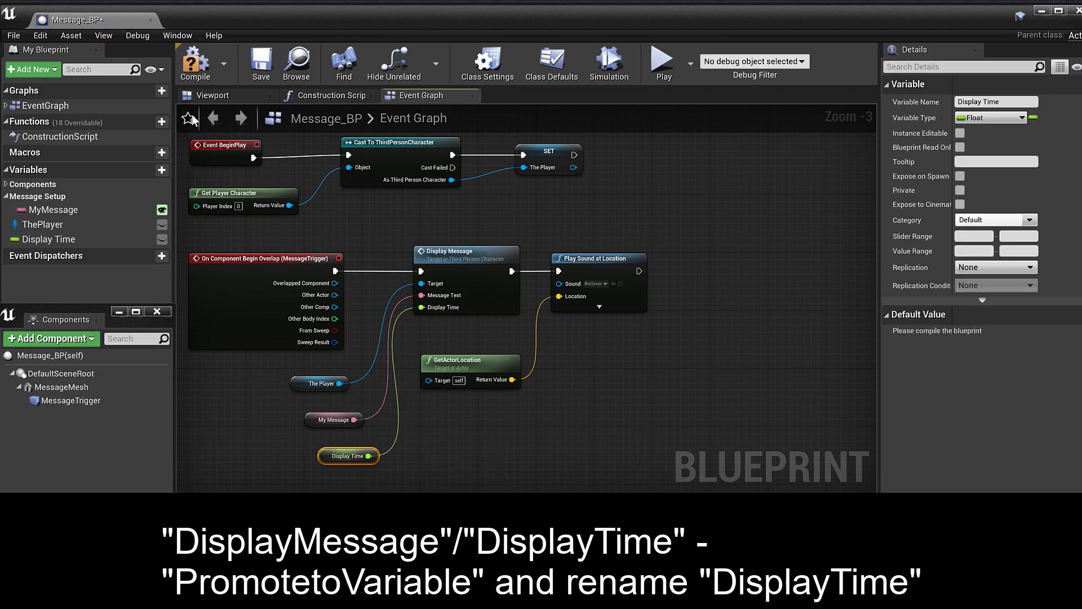
click(195, 62)
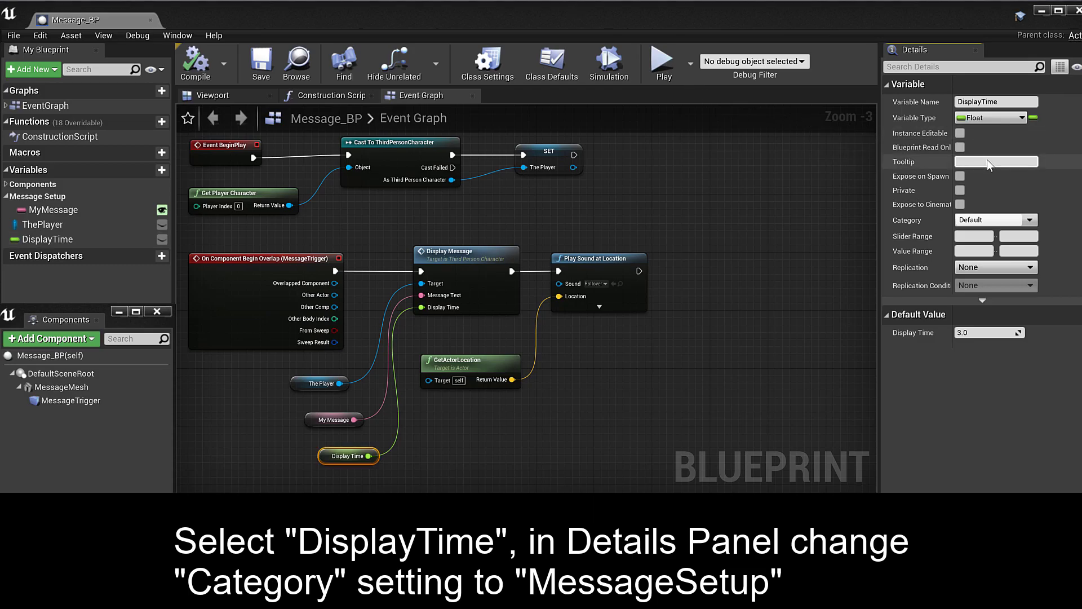
Step: Give DisplayTime the tooltip 'Message texts display Time', make it instance editable, and file it under MessageSetup
text(Message texts display Time)
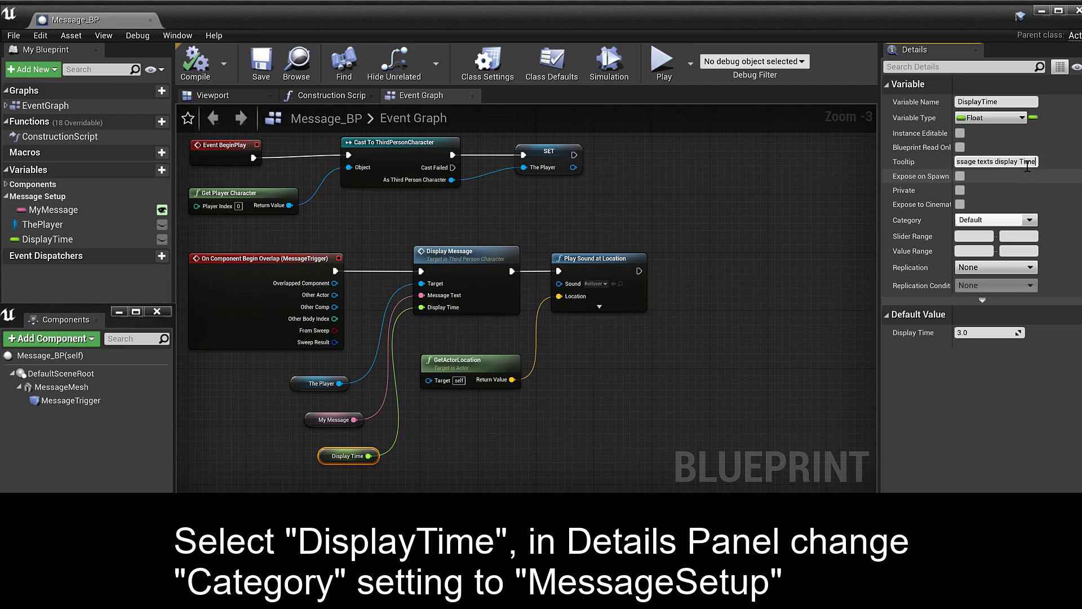
key(Return)
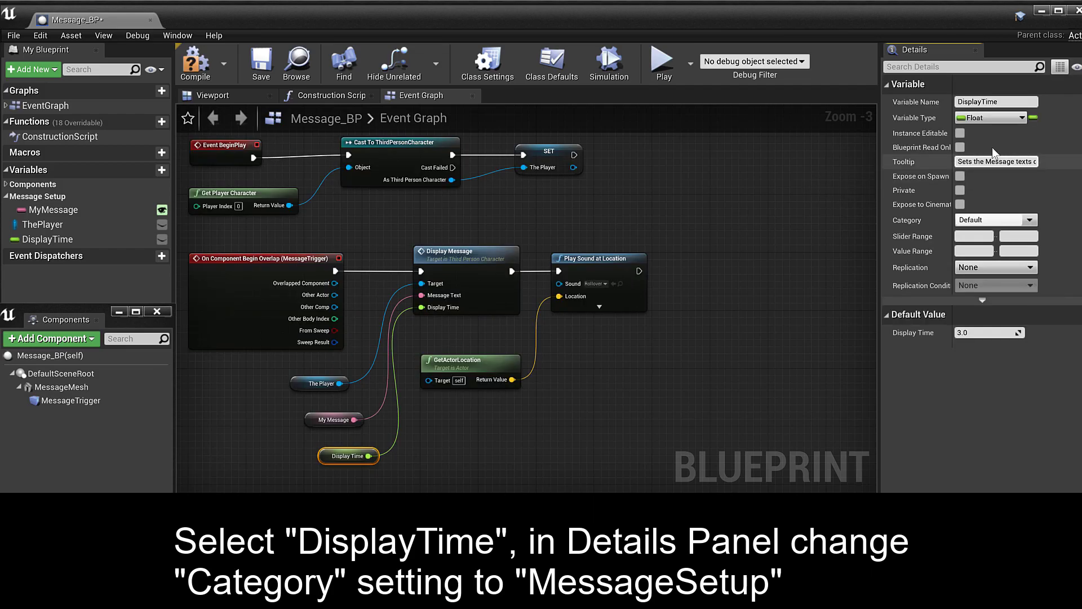
click(961, 133)
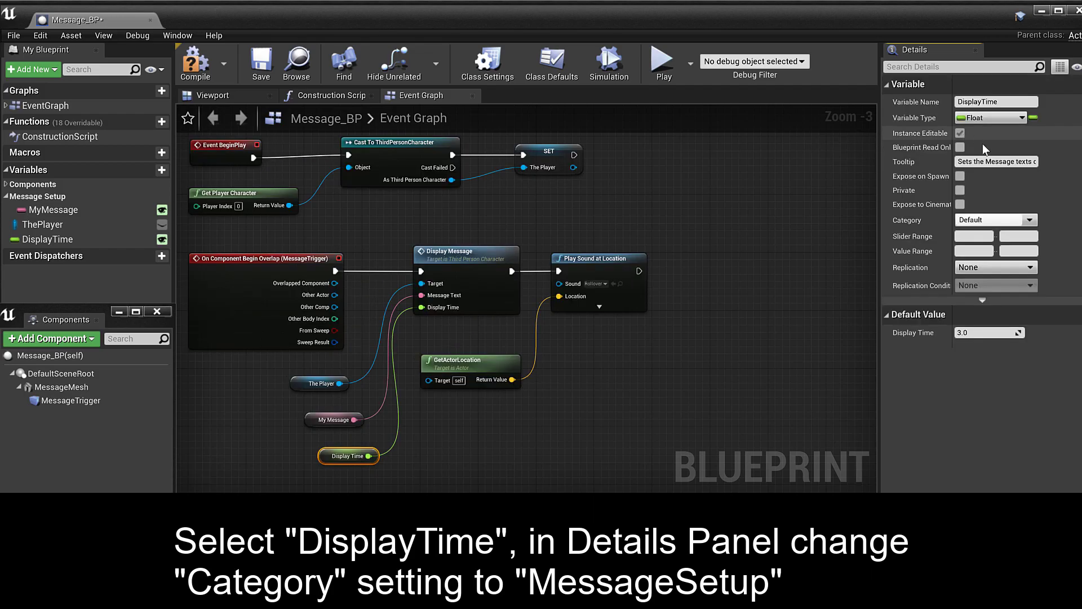
click(1032, 220)
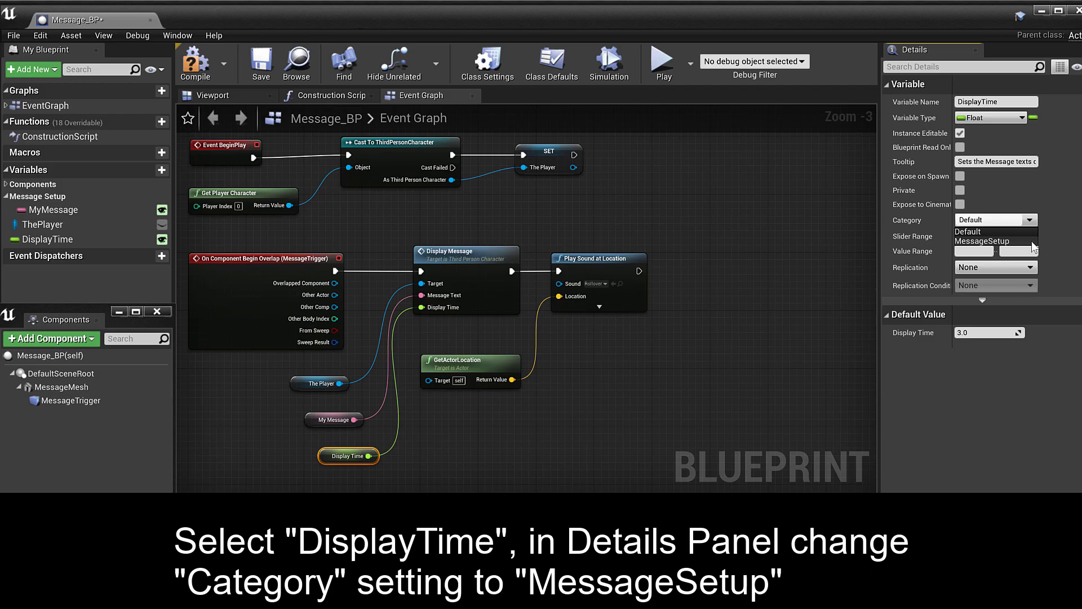
click(1032, 241)
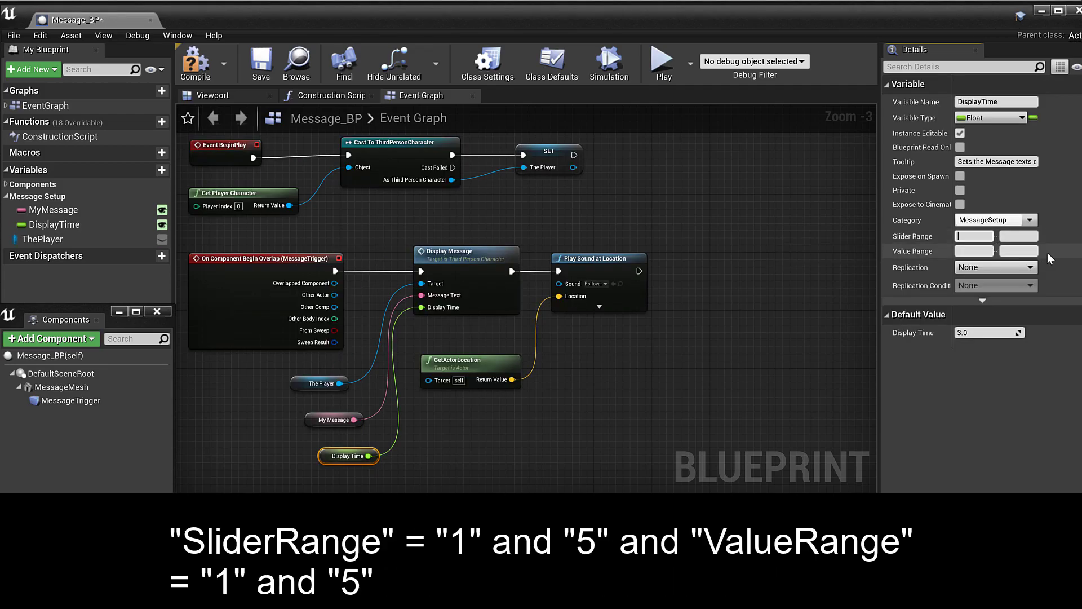
click(975, 236)
text(1)
Step: Limit DisplayTime's slider and value ranges to 1–5 with default 3.0, then compile and save
click(974, 236)
text(1)
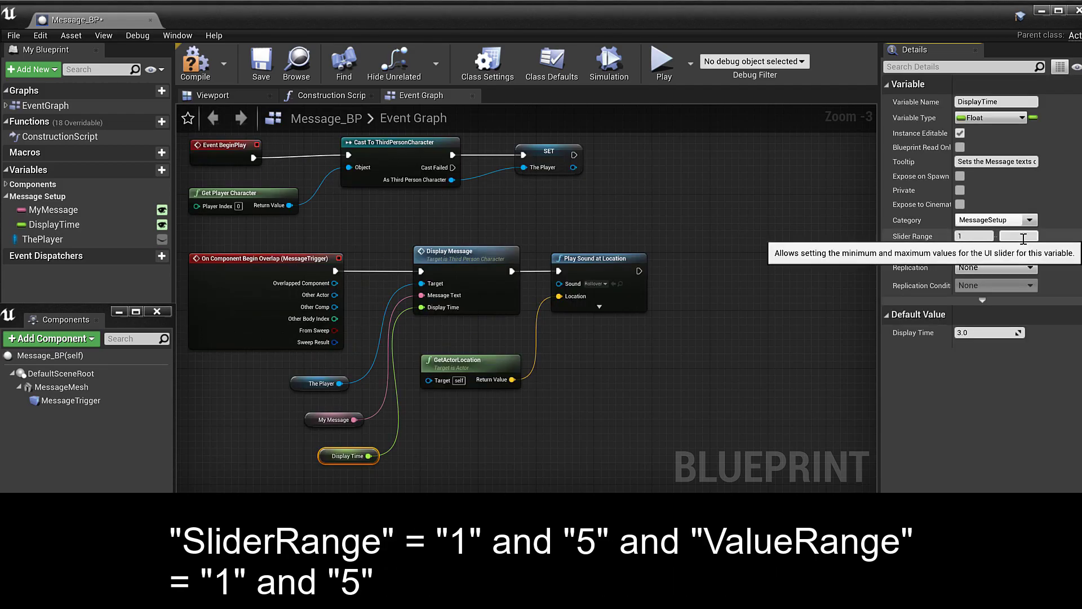
text(5)
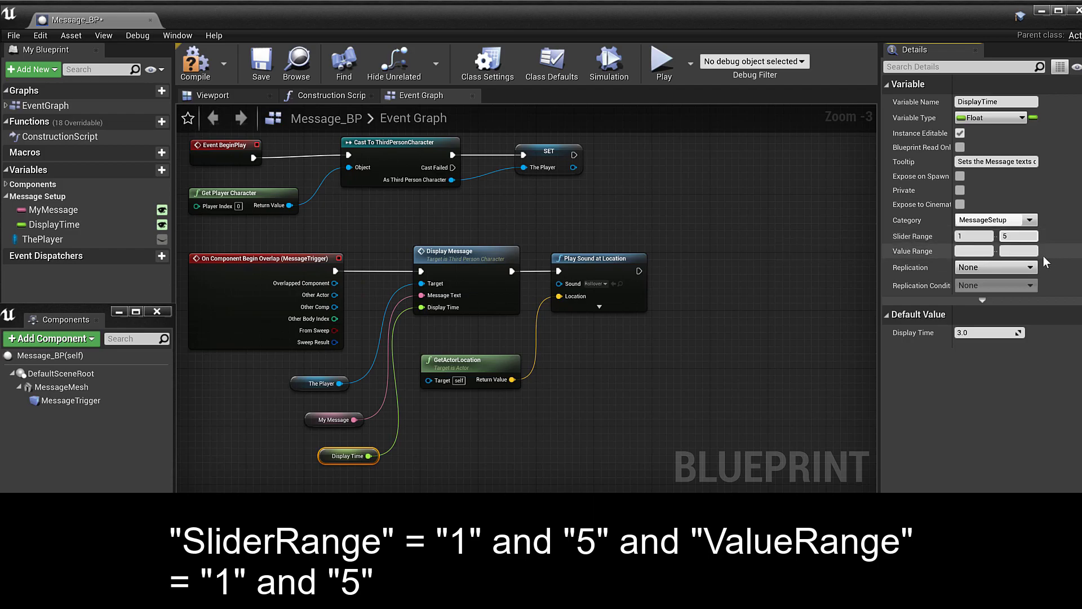
key(Return)
text(1)
click(1013, 251)
text(5)
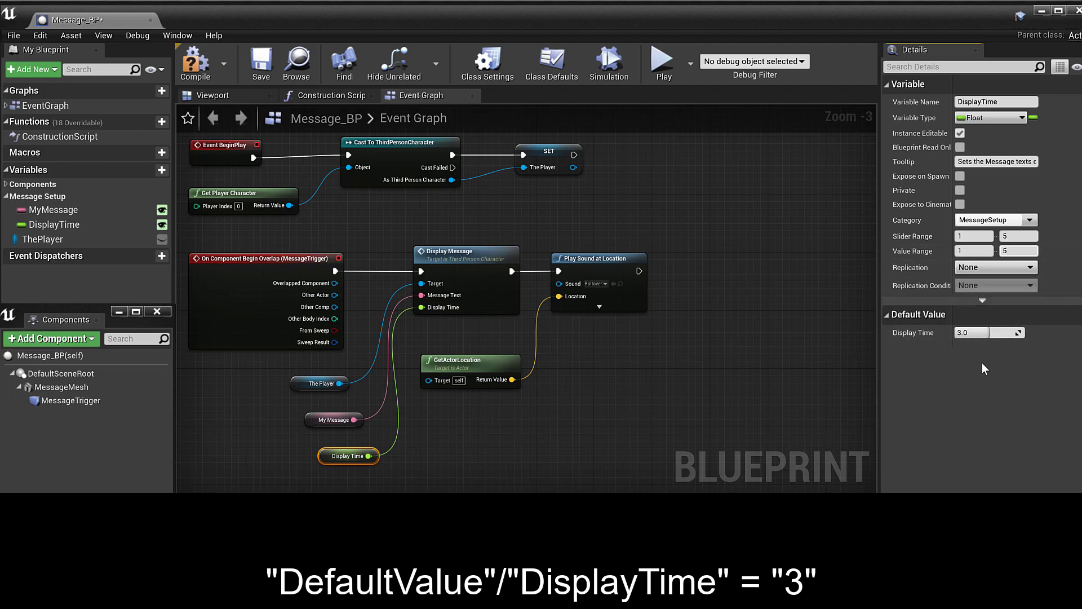
key(Tab)
key(Return)
click(198, 63)
click(260, 65)
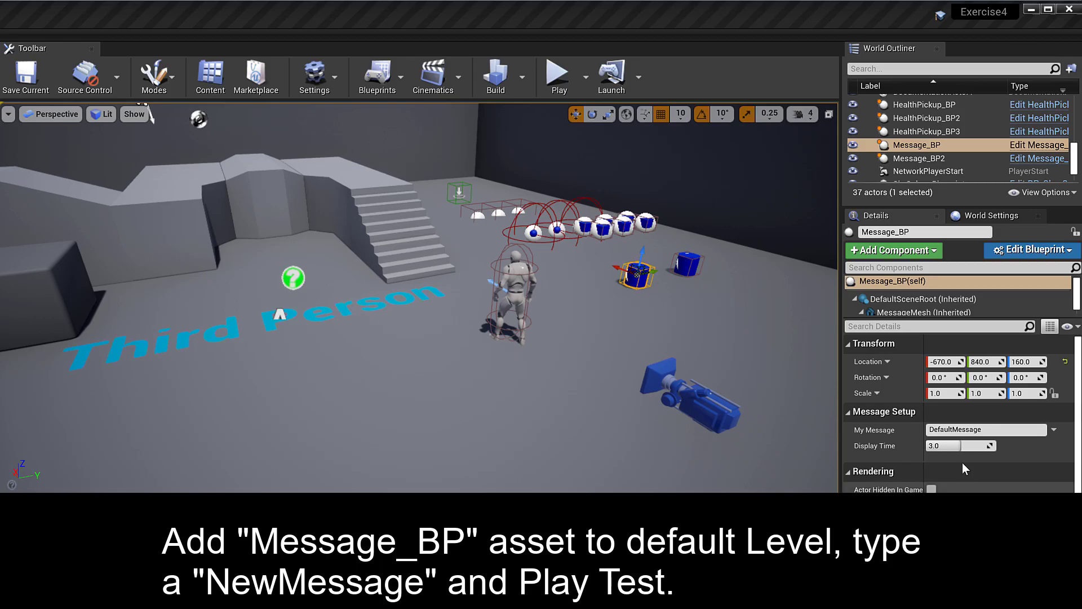
Step: Change the placed Message_BP's My Message to NewMessage, deselect it, and start a play test
click(929, 431)
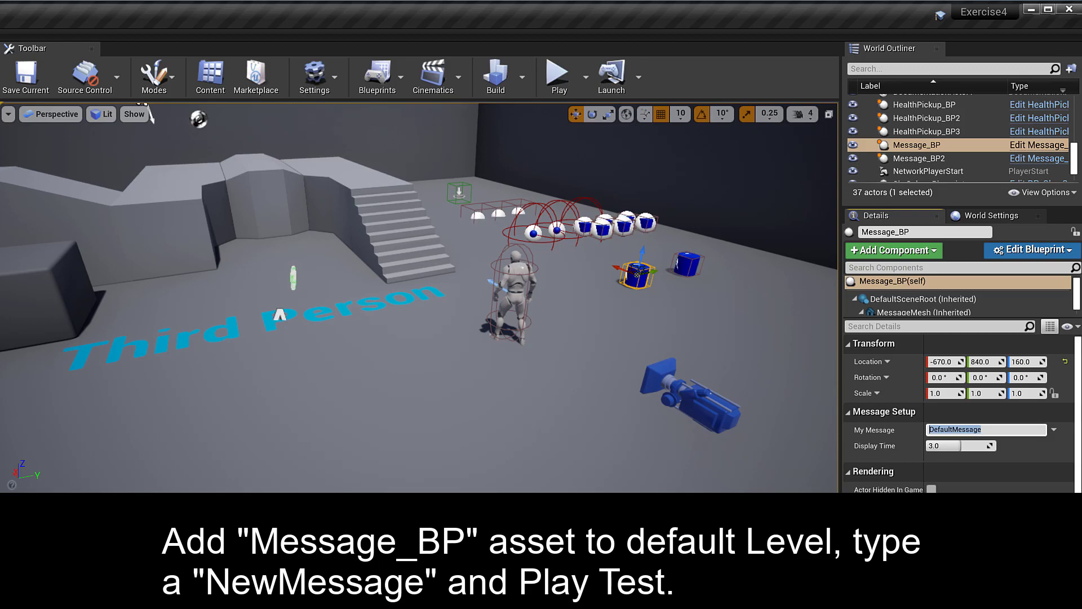
text(M)
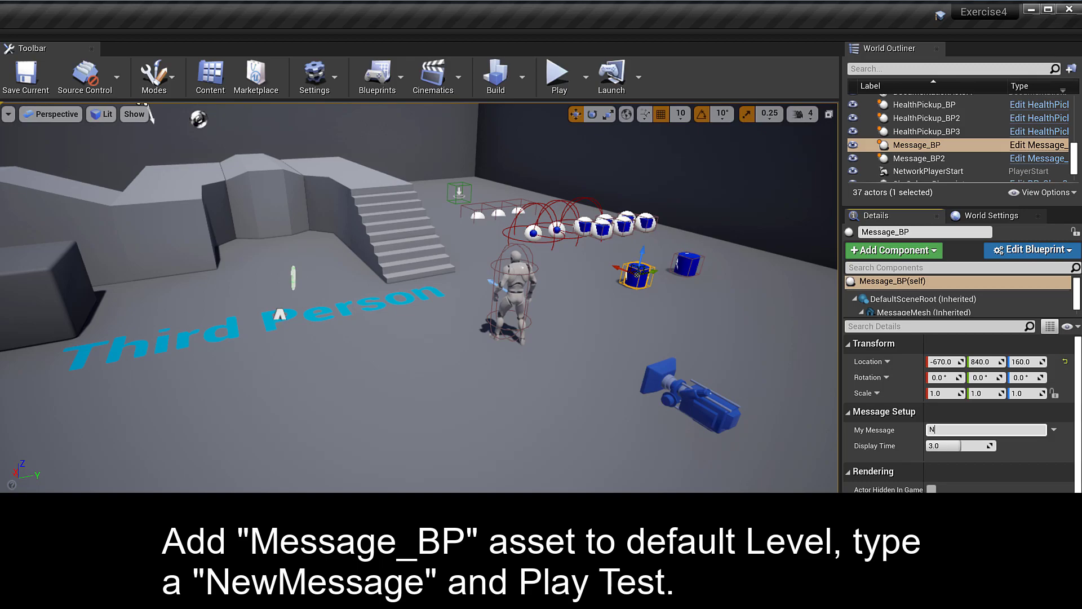
text(New Me)
key(BackSpace)
key(BackSpace)
text(Messa)
text(ge)
click(638, 483)
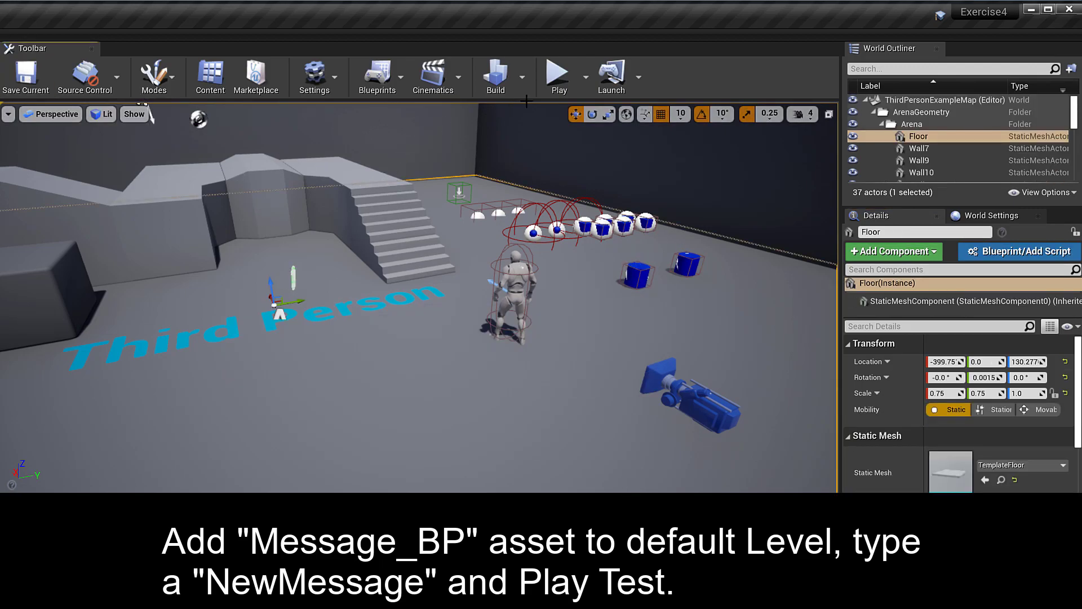
click(566, 75)
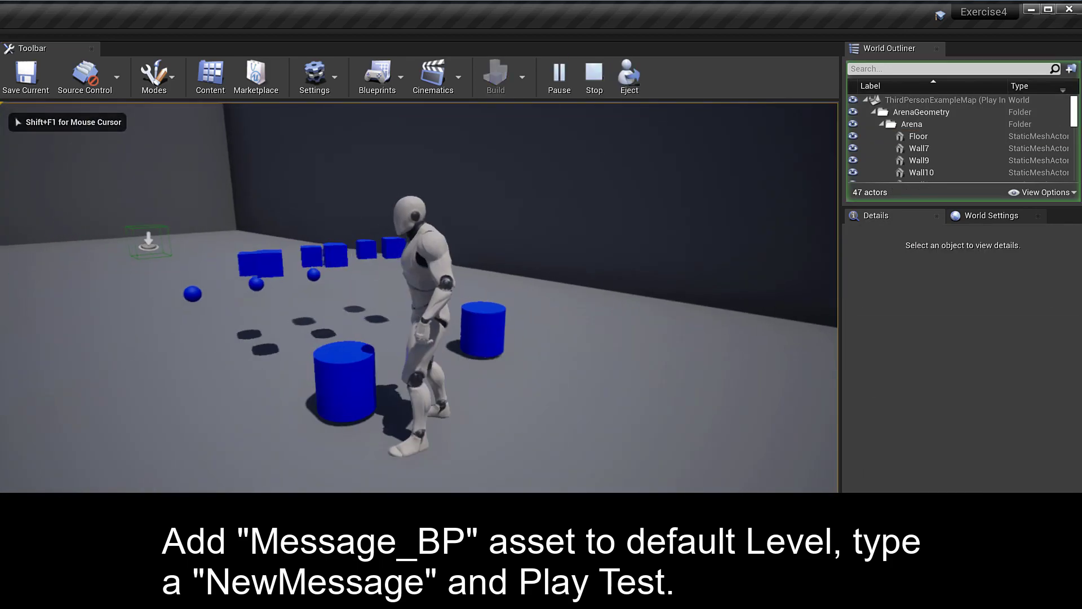
Step: Run the character into the boxes to trigger the message, then stop the play test
key(w)
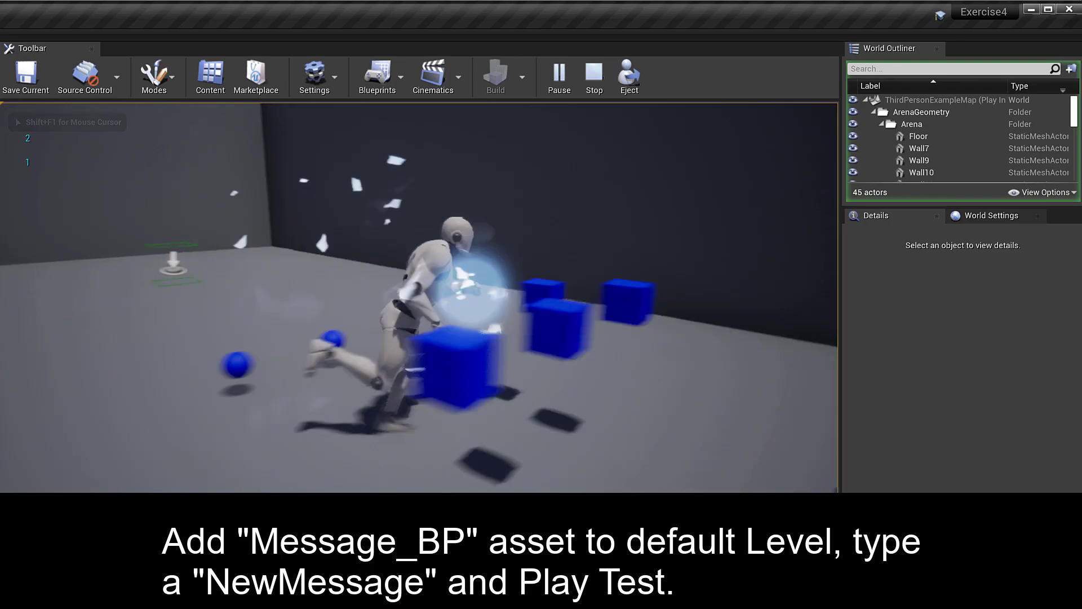
key(w)
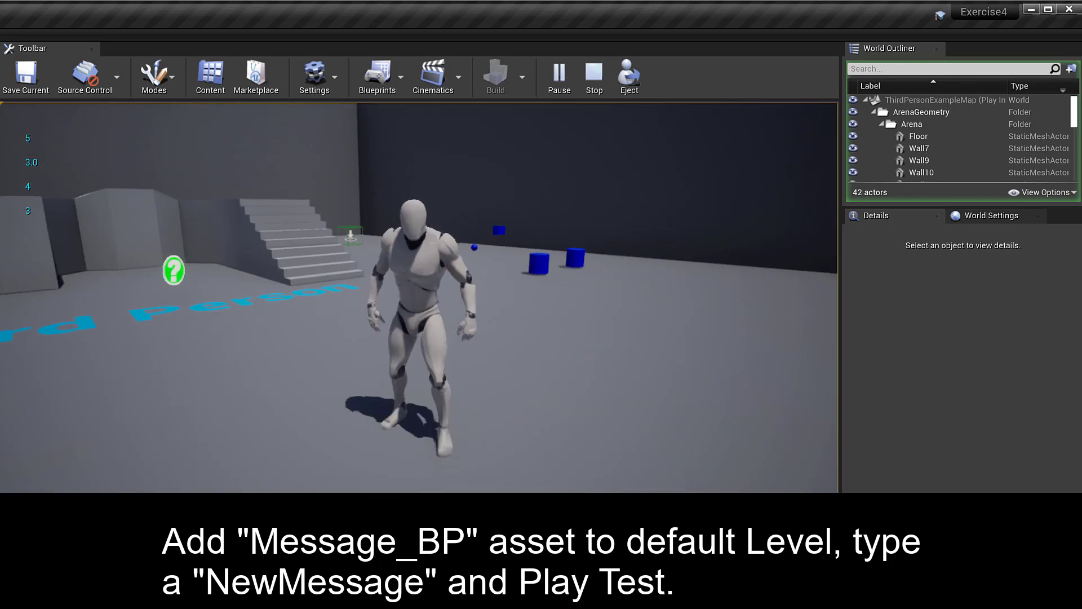
key(Escape)
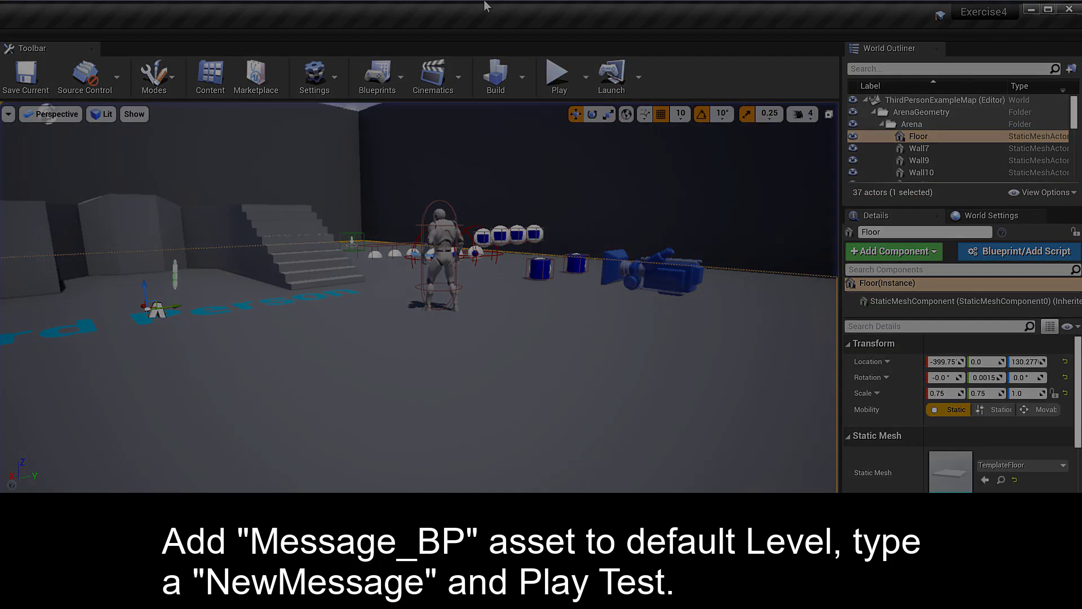